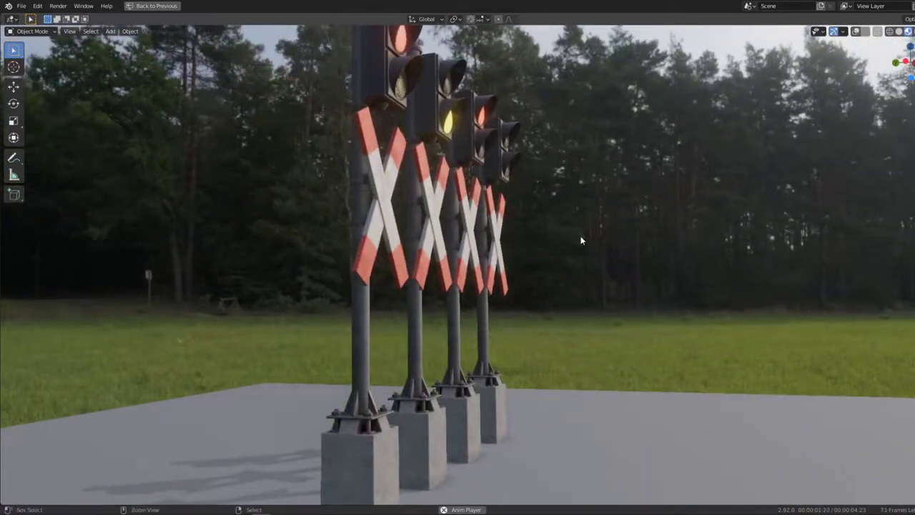
Orbit and zoom in close to one traffic light, looking up at its lower lamp lens.
mouse_move(548, 263)
middle_mouse_down()
mouse_move(521, 279)
mouse_move(564, 330)
mouse_move(537, 310)
mouse_move(467, 321)
mouse_move(591, 266)
mouse_move(569, 209)
mouse_move(407, 382)
middle_mouse_up()
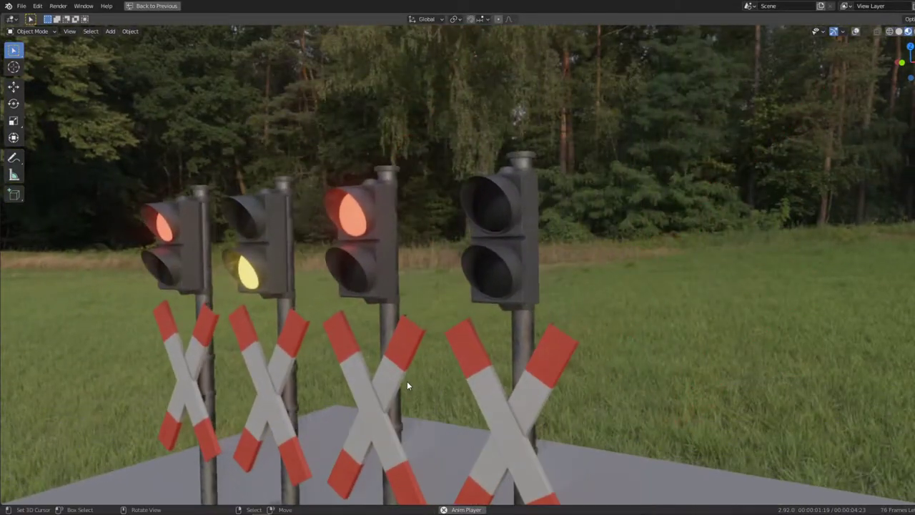
scroll(431, 282, "up", 5)
middle_click_drag(432, 281, 423, 299)
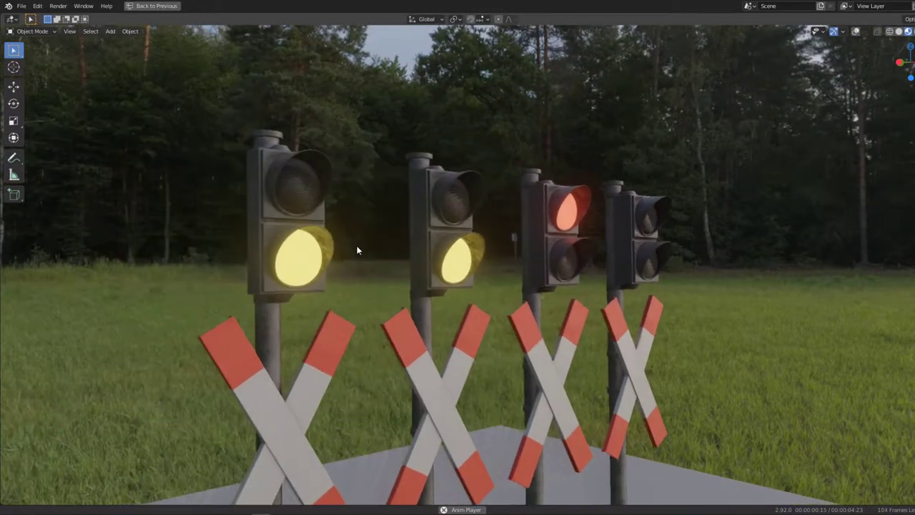
scroll(336, 263, "up", 6)
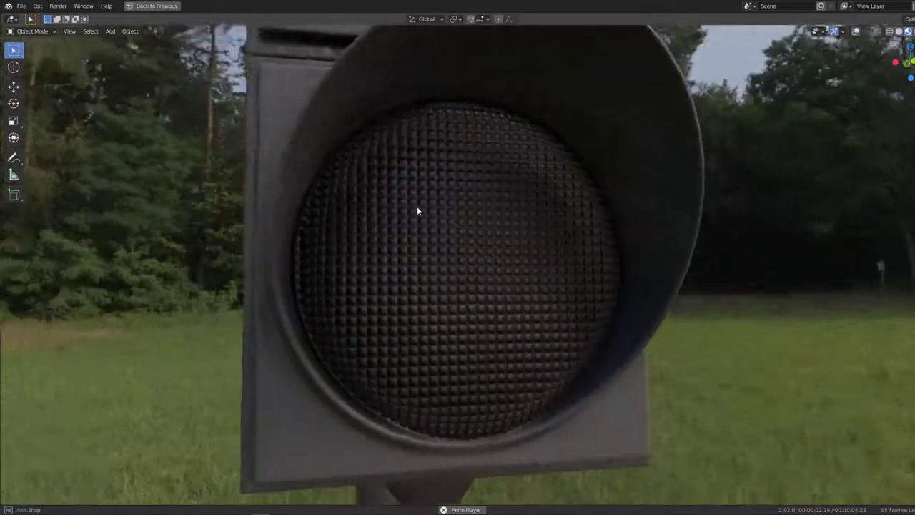
middle_click_drag(417, 206, 393, 151)
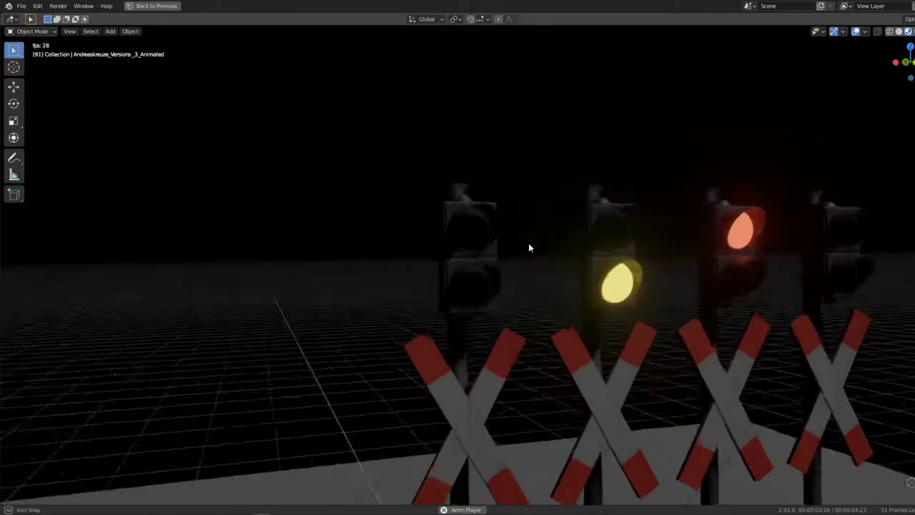
Switch to the Shading workspace, frame the image texture node, and light the viewport with Scene World.
key("ctrl+space")
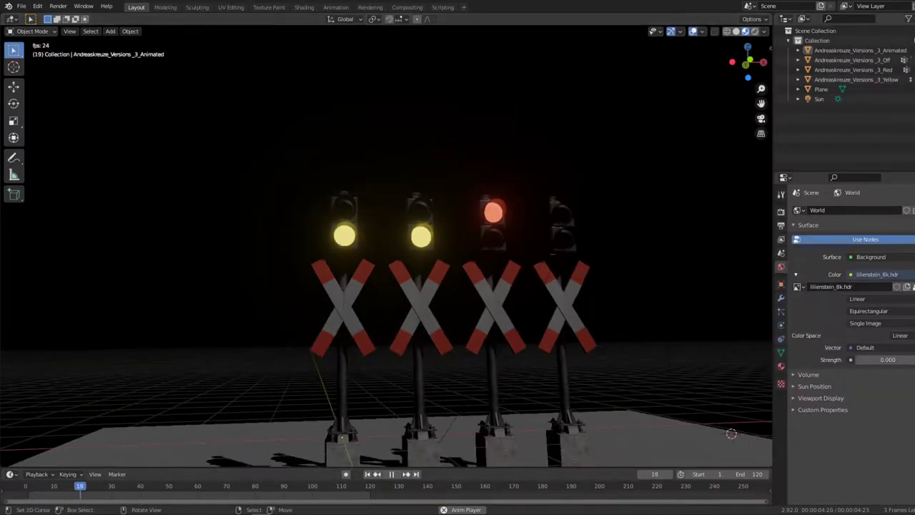
left_click(302, 7)
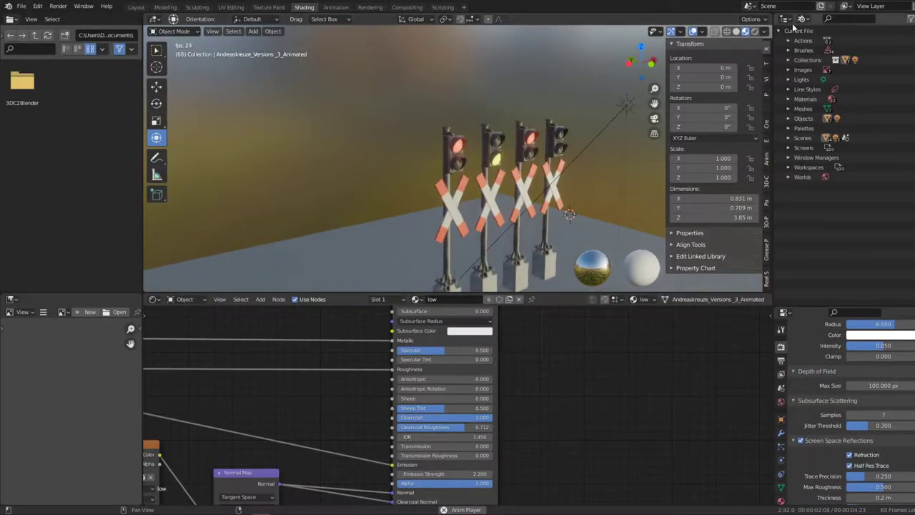
middle_click_drag(418, 468, 601, 468)
scroll(537, 457, "up", 2)
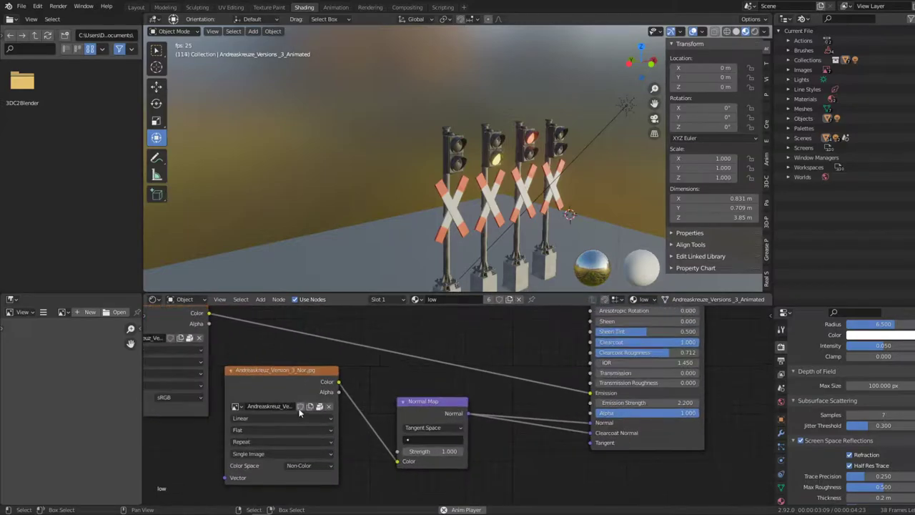
middle_click_drag(300, 447, 214, 447)
scroll(476, 148, "up", 3)
middle_click_drag(477, 148, 502, 141, "shift")
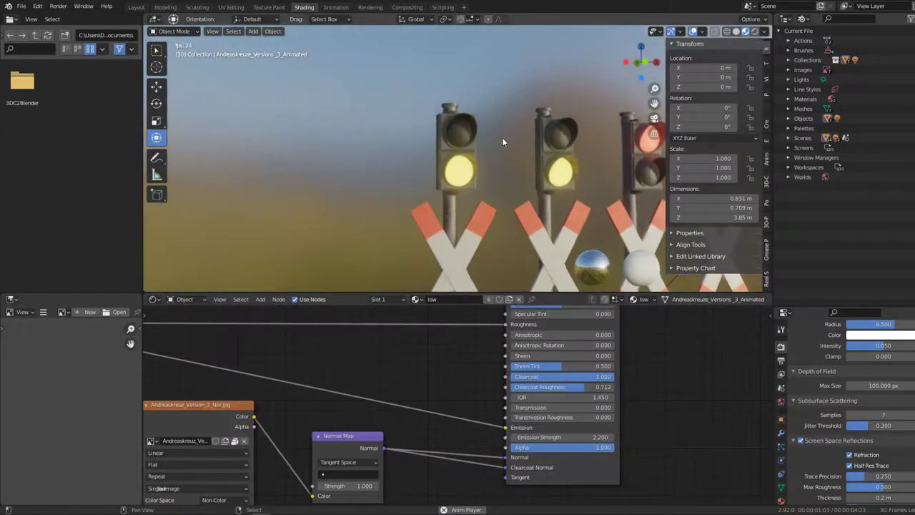
left_click(764, 32)
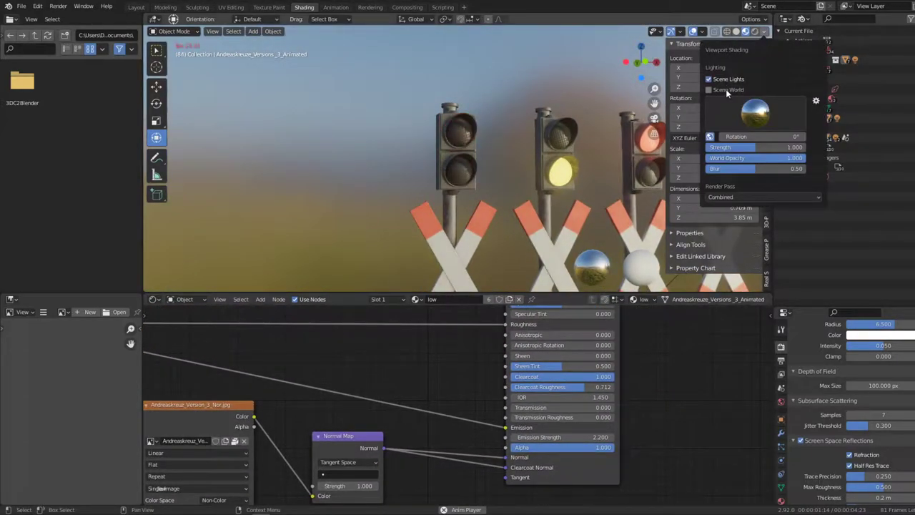
left_click(709, 90)
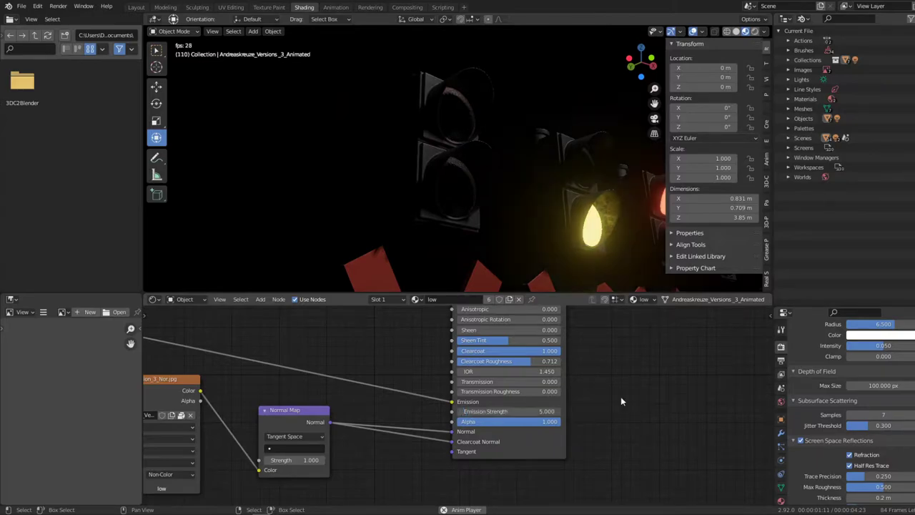
Orbit and zoom around the signals to inspect the glowing lamps from side and front views.
scroll(470, 158, "up", 5)
mouse_move(469, 159)
middle_mouse_down()
mouse_move(429, 183)
mouse_move(464, 161)
middle_mouse_up()
scroll(465, 161, "down", 5)
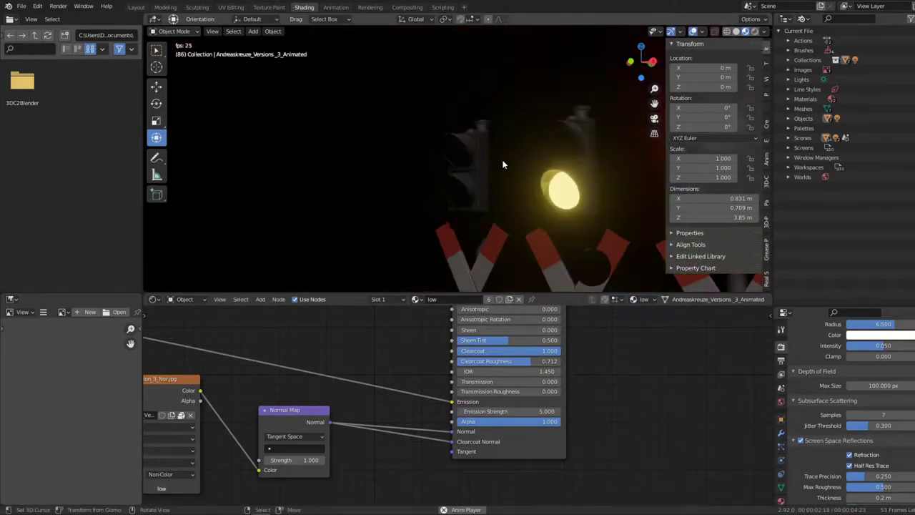
scroll(502, 164, "down", 3)
mouse_move(507, 163)
middle_mouse_down()
mouse_move(438, 205)
mouse_move(470, 179)
mouse_move(486, 204)
middle_mouse_up()
scroll(470, 179, "up", 5)
scroll(469, 184, "up", 2)
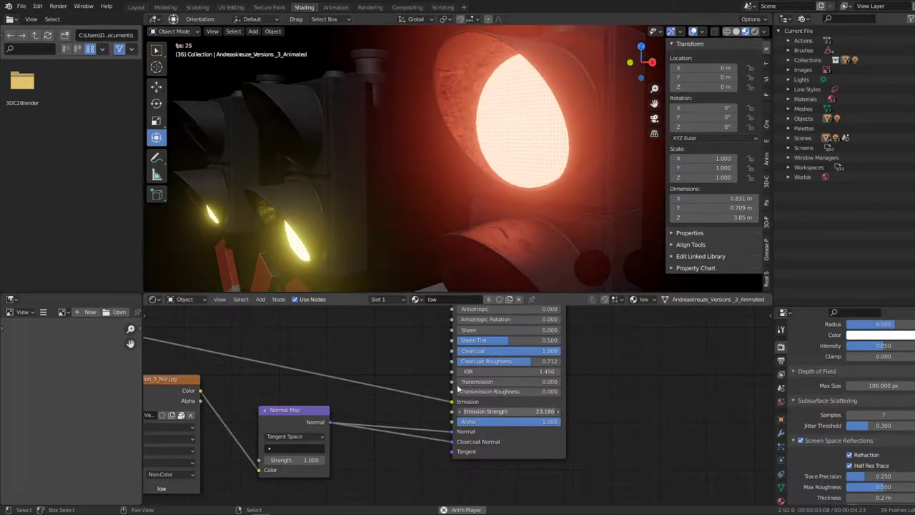
scroll(363, 203, "down", 6)
middle_click_drag(363, 206, 459, 193)
scroll(459, 193, "up", 3)
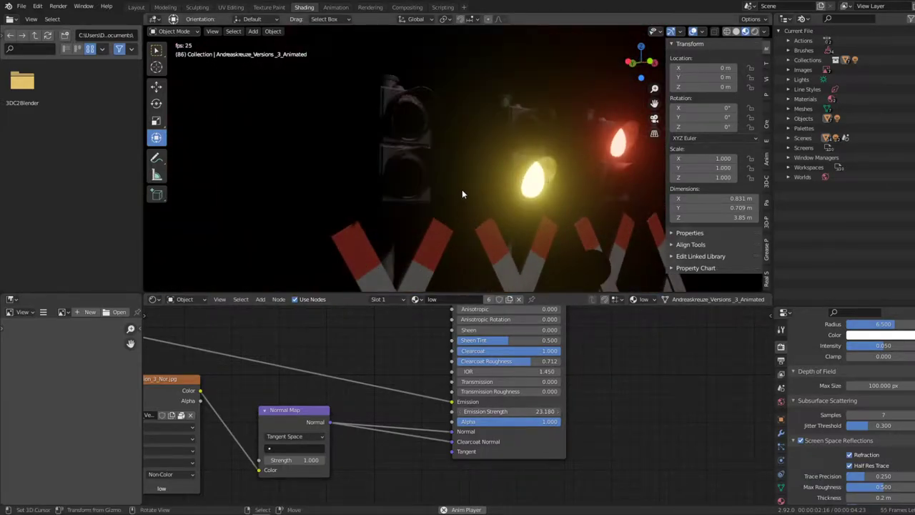
Maximize the 3D view for a low close-up of the yellow lamp, then switch to Sketchfab.
key("ctrl+space")
mouse_move(519, 266)
middle_mouse_down()
mouse_move(529, 212)
mouse_move(531, 296)
mouse_move(510, 200)
mouse_move(451, 212)
mouse_move(675, 154)
mouse_move(527, 199)
mouse_move(558, 184)
mouse_move(541, 207)
middle_mouse_up()
scroll(536, 298, "up", 3)
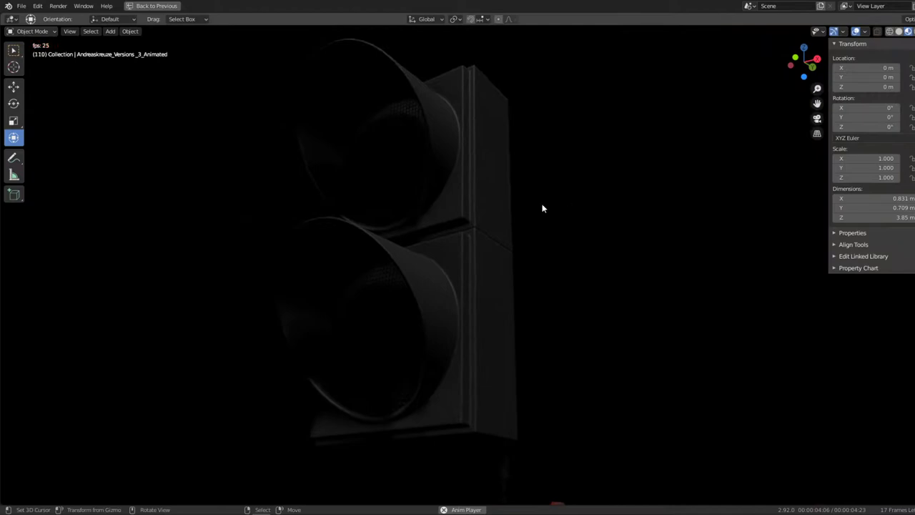
key("ctrl+space")
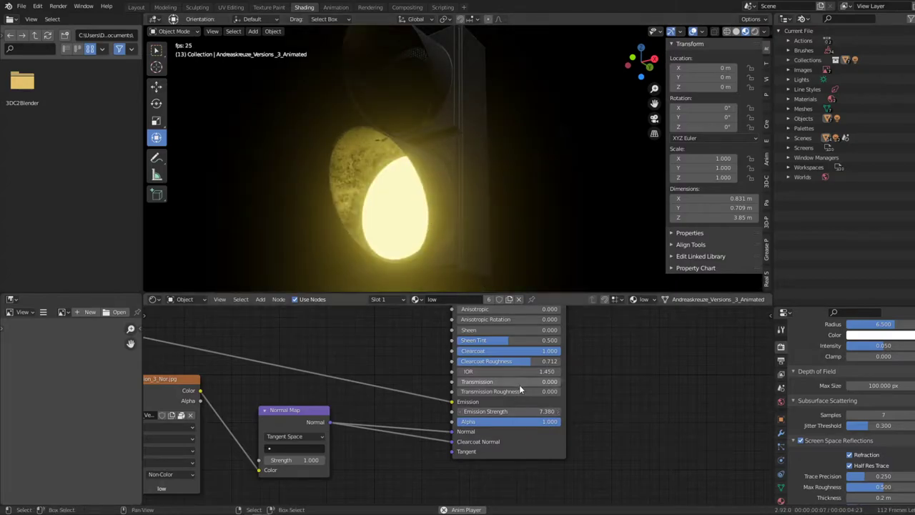
key("ctrl+space")
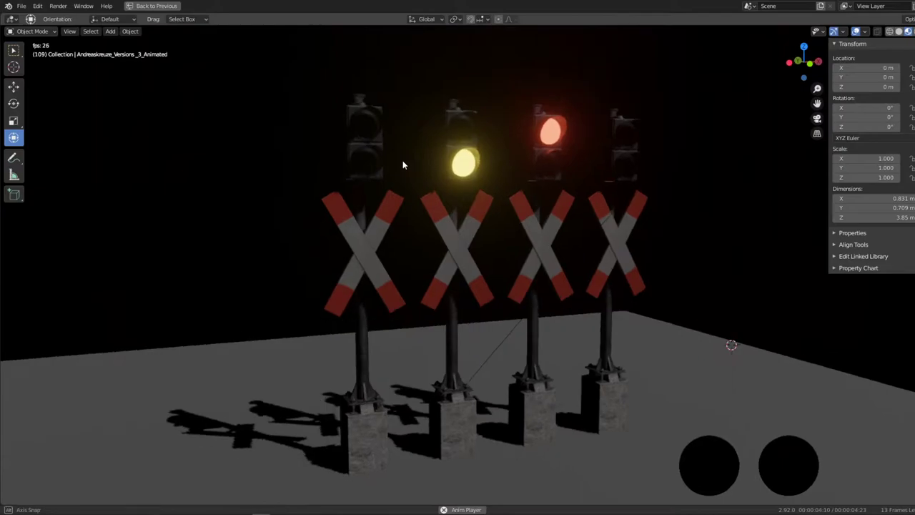
key("alt+Tab")
key("alt+Tab")
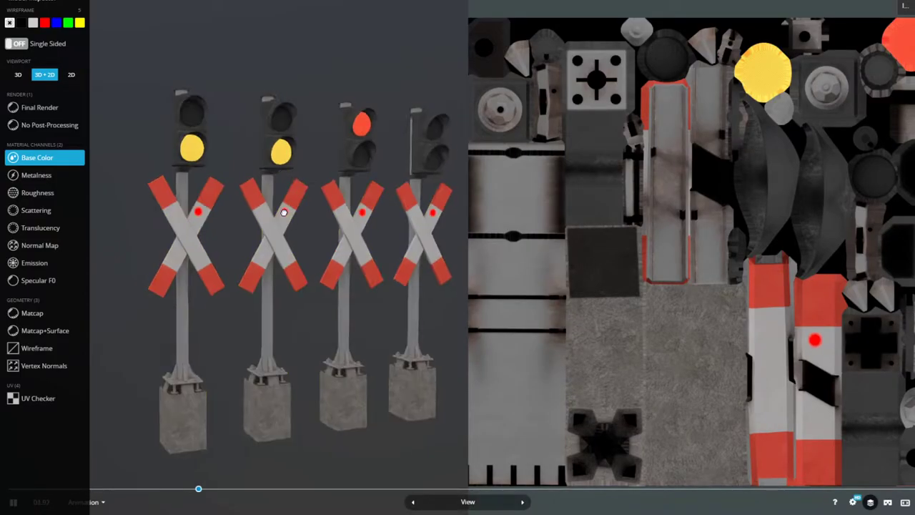
Orbit the model while stepping through the Metalness, Roughness, Scattering, Normal Map and Emission channels.
left_click_drag(284, 212, 203, 174)
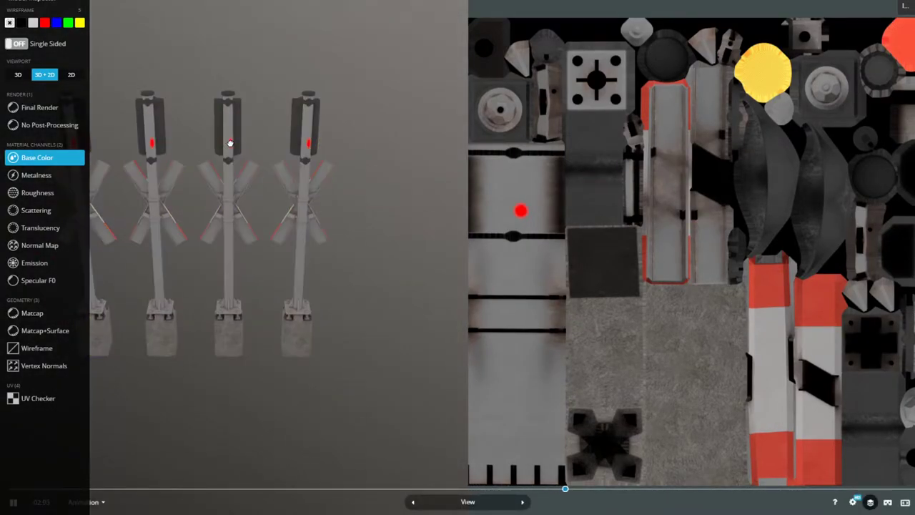
mouse_move(230, 143)
left_mouse_down()
mouse_move(302, 218)
mouse_move(171, 190)
mouse_move(252, 199)
mouse_move(317, 223)
left_mouse_up()
left_click(47, 176)
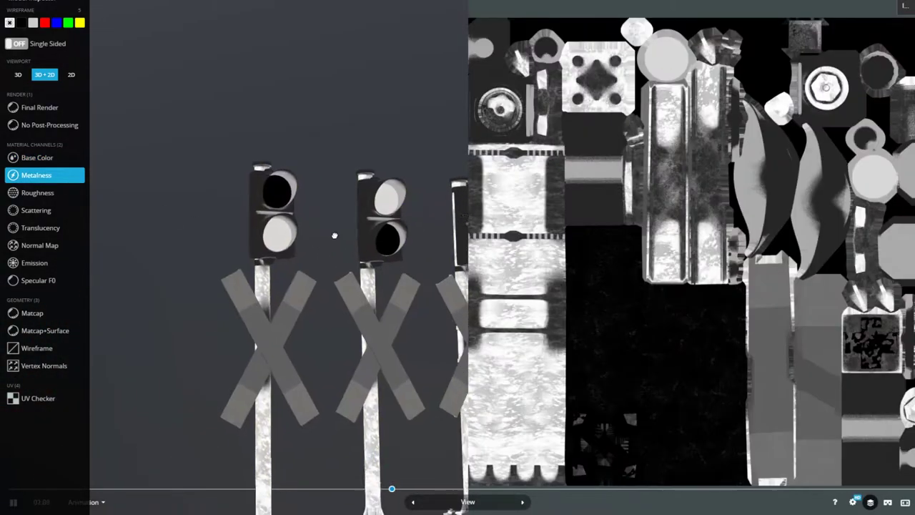
scroll(336, 235, "down", 3)
mouse_move(339, 184)
left_mouse_down()
mouse_move(341, 208)
mouse_move(325, 220)
left_mouse_up()
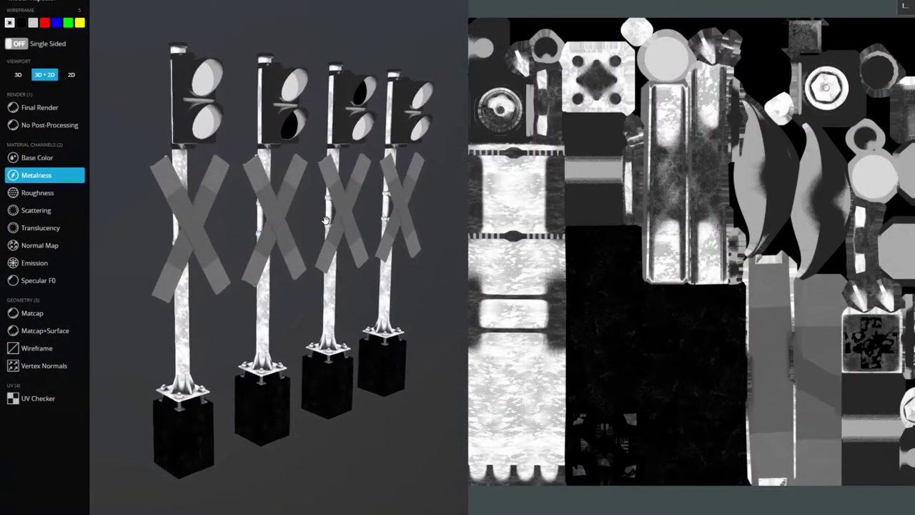
left_click(48, 192)
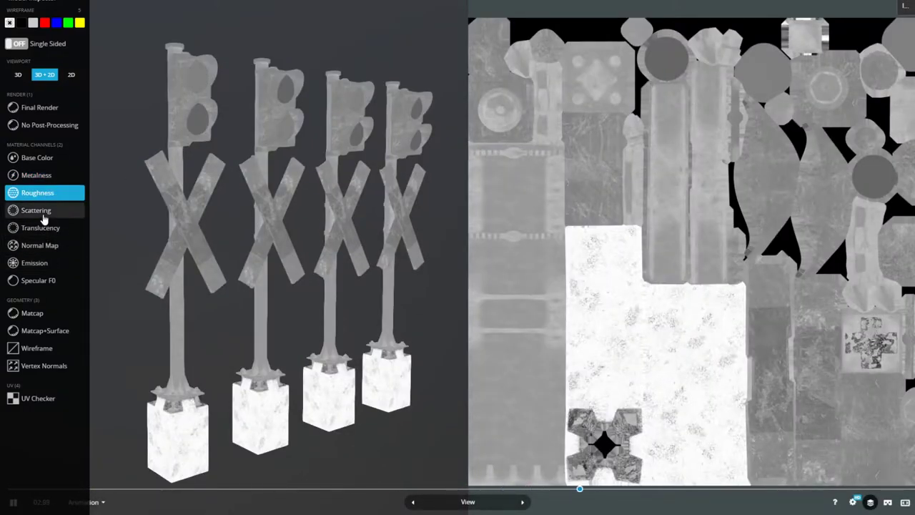
left_click(44, 215)
left_click(42, 245)
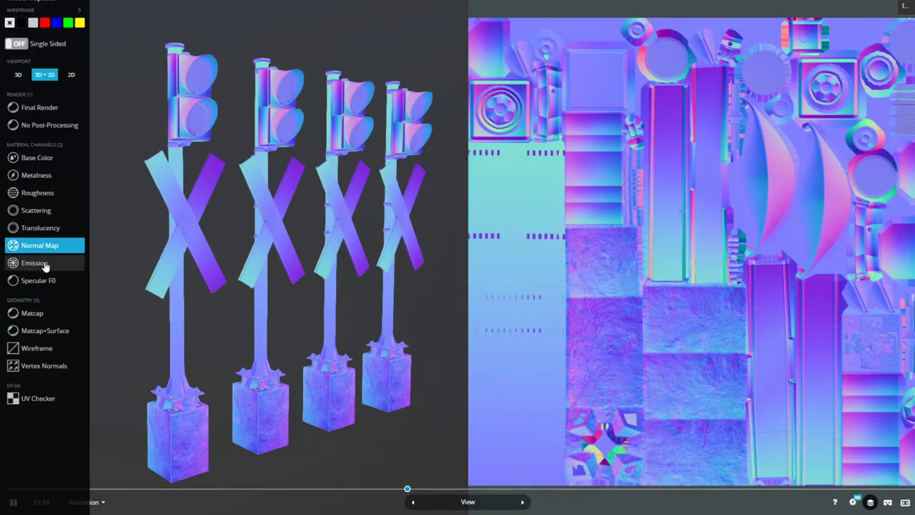
left_click(44, 264)
Shade with Matcap and Matcap+Surface, then show the signals in Final Render.
left_click(52, 319)
left_click(51, 333)
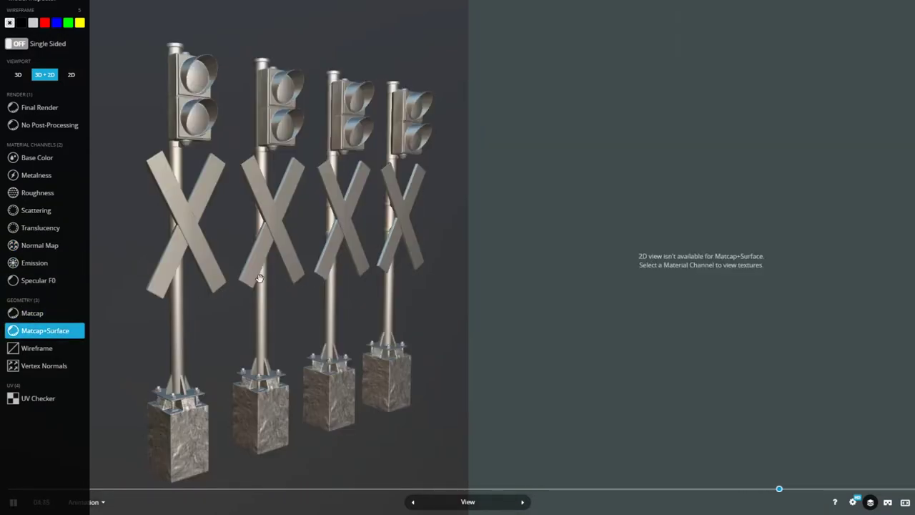
left_click_drag(143, 279, 184, 273)
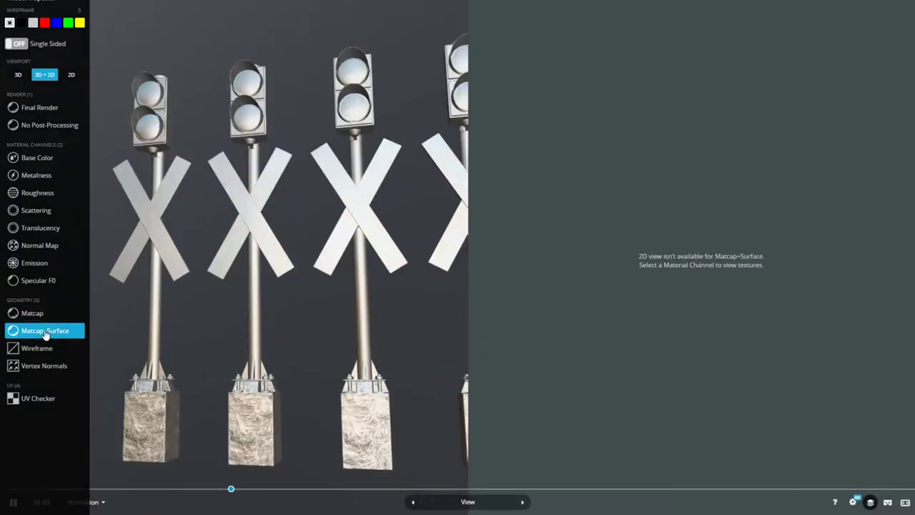
left_click(19, 75)
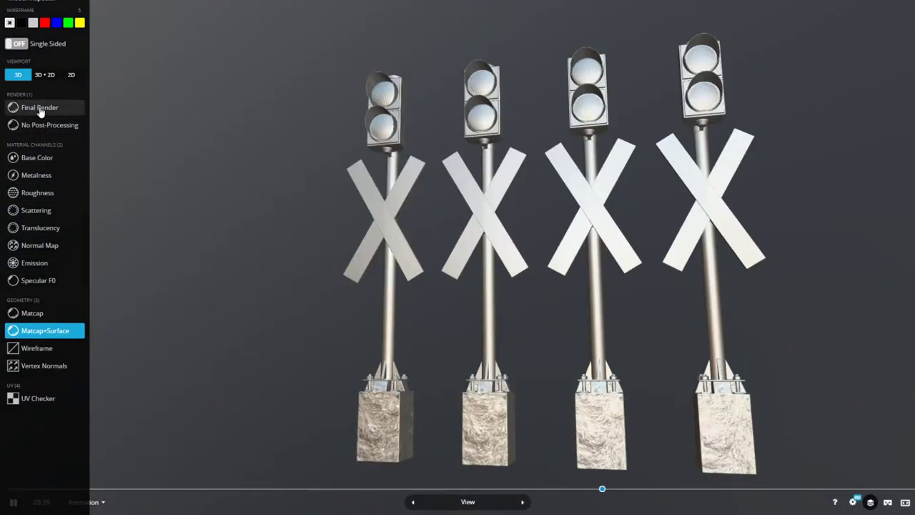
left_click(40, 109)
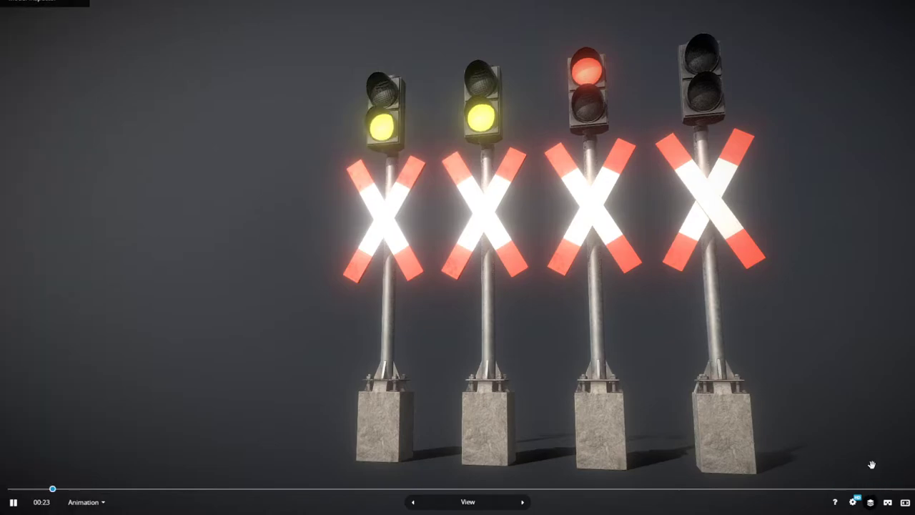
Fly in to a close-up of the red lamp and orbit around the lamp housings.
left_click(520, 503)
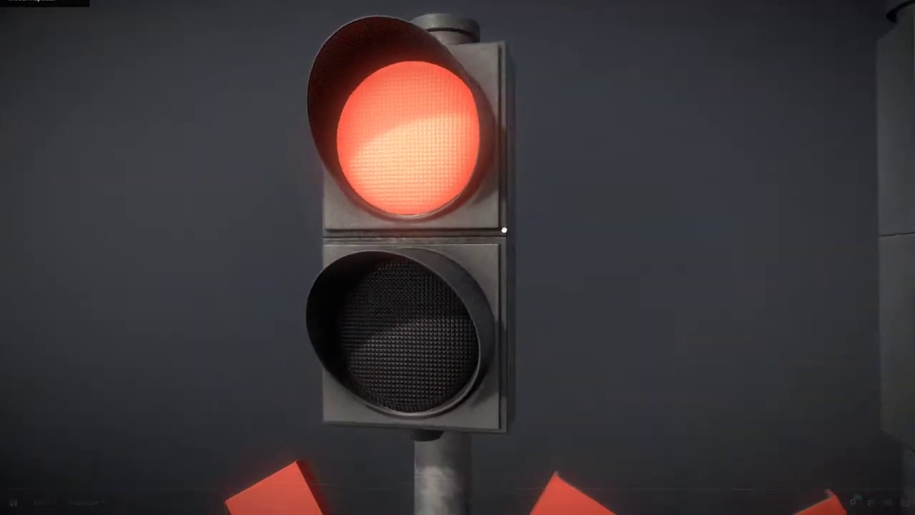
left_click_drag(503, 229, 537, 206)
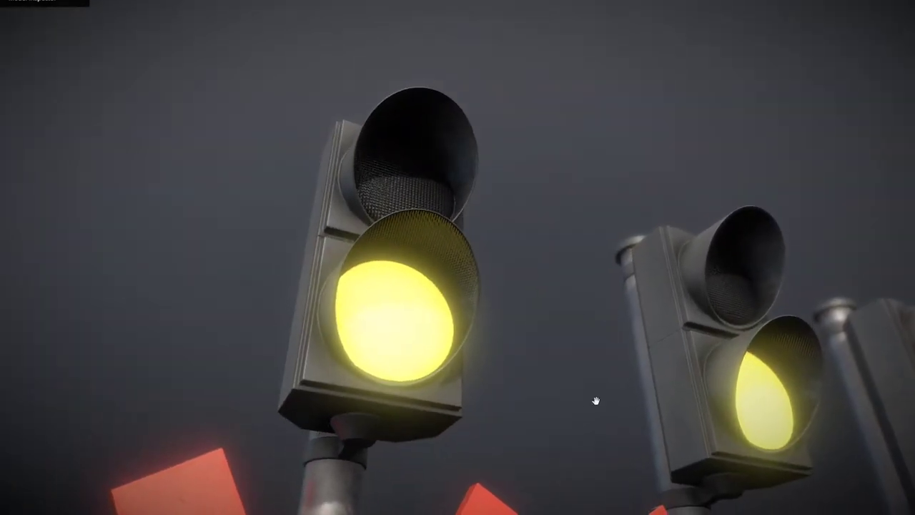
left_click(520, 505)
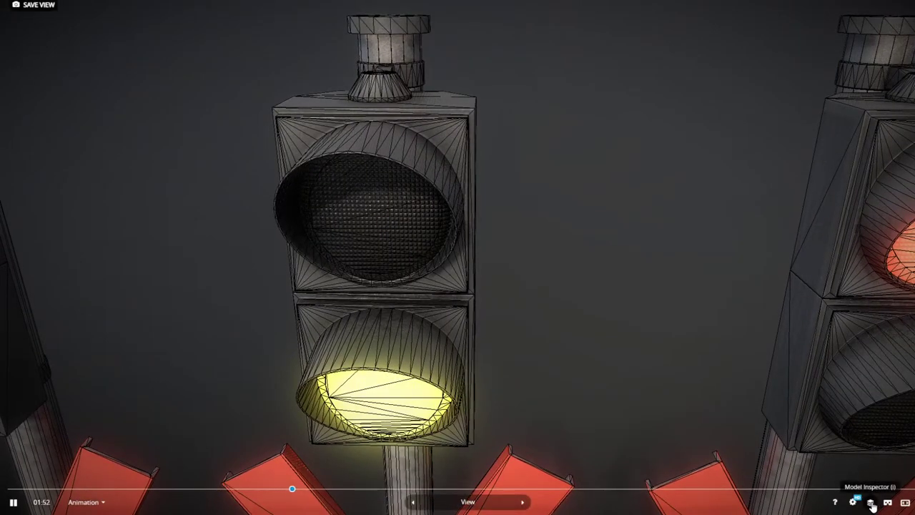
Open the Model Inspector panel beside the four crossing signals.
left_click(869, 502)
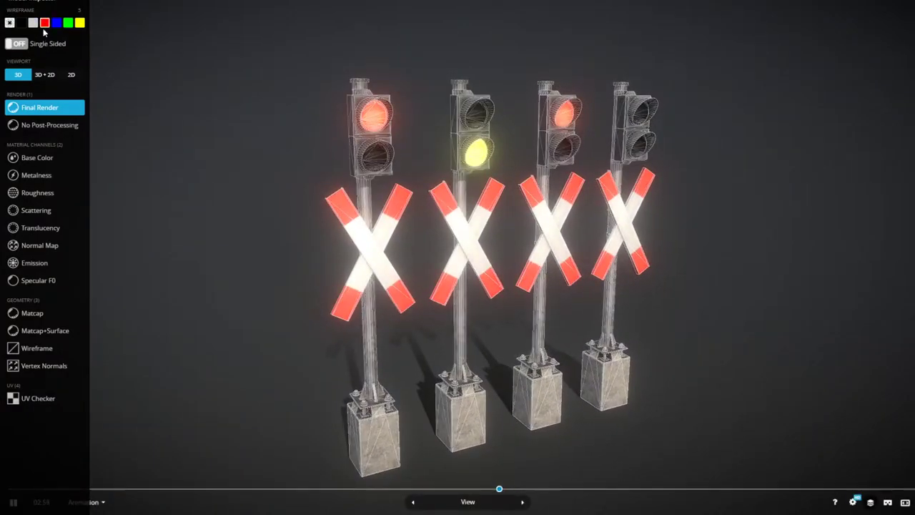
Toggle between Final Render and No Post-Processing to compare the lamp glow.
left_click(50, 126)
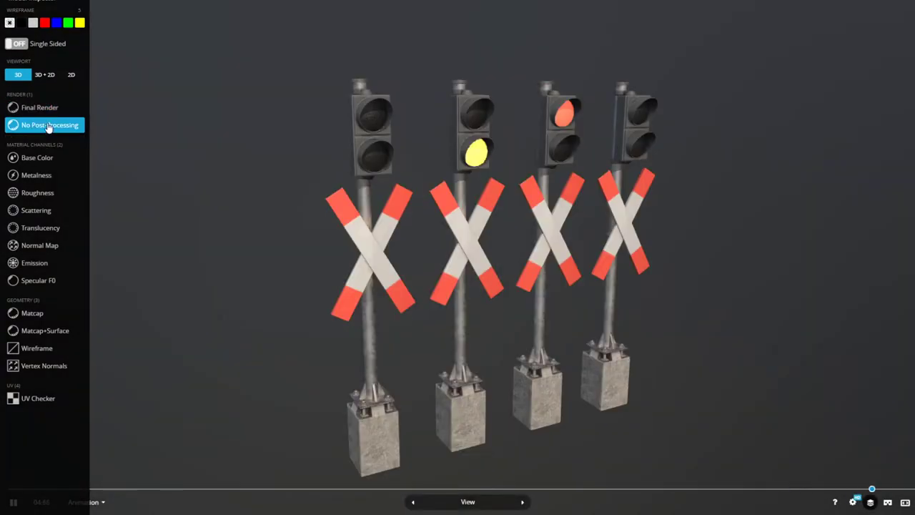
left_click(50, 107)
left_click(50, 119)
left_click(49, 114)
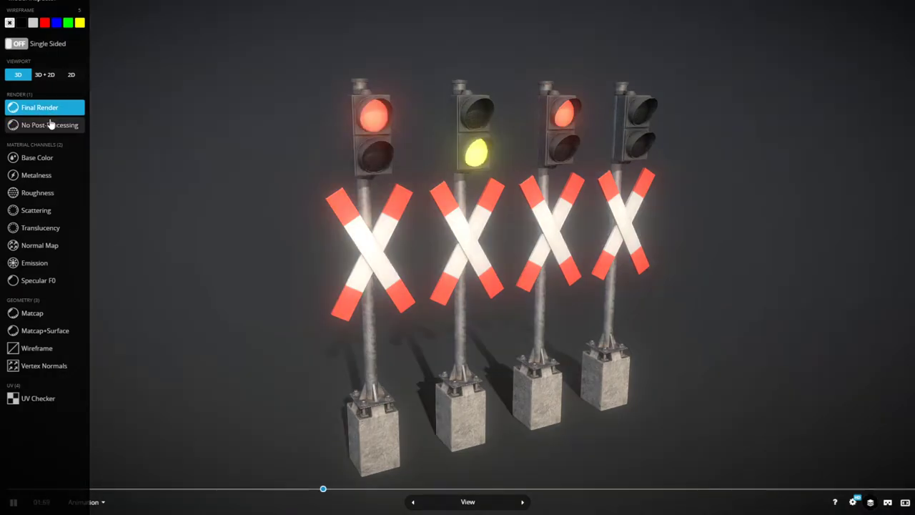
left_click(50, 125)
Show the signals in flat Base Color and orbit to view the backs of the signs.
scroll(429, 215, "up", 5)
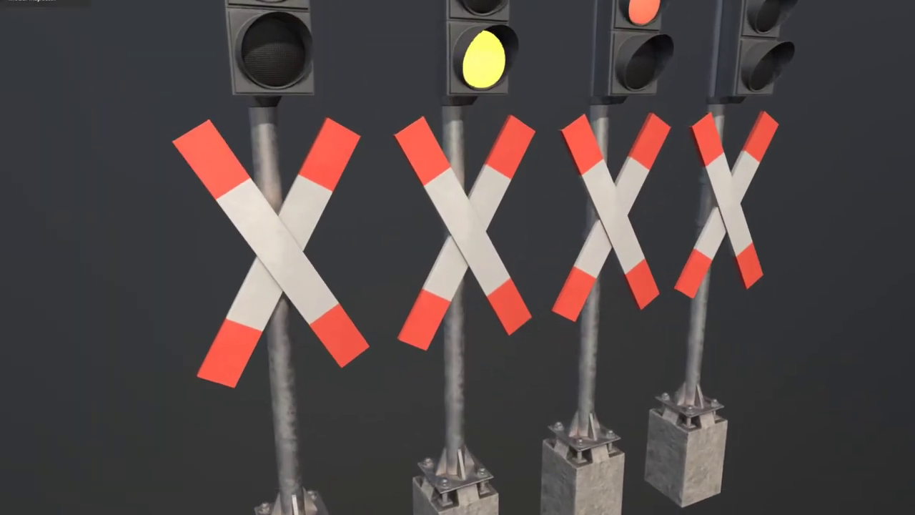
left_click(32, 159)
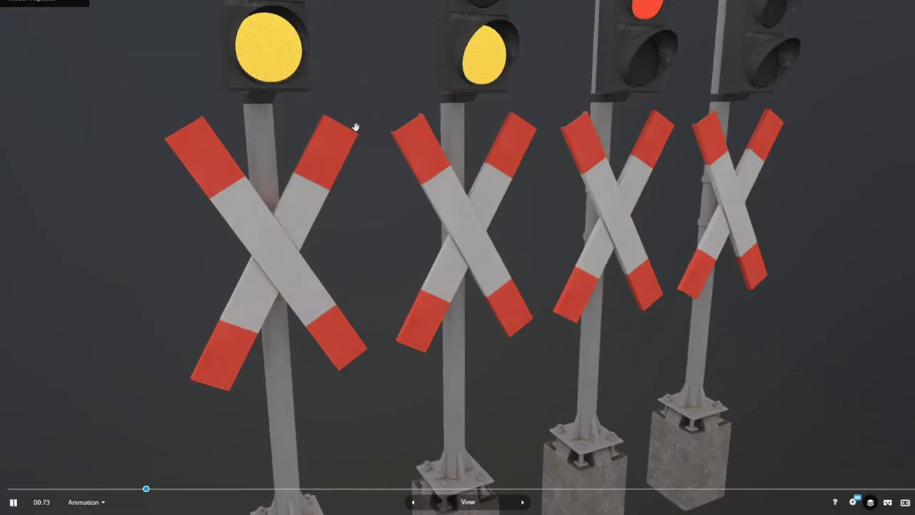
mouse_move(353, 127)
left_mouse_down()
mouse_move(380, 265)
mouse_move(325, 259)
mouse_move(448, 176)
mouse_move(472, 262)
mouse_move(313, 140)
left_mouse_up()
scroll(315, 254, "down", 5)
scroll(305, 239, "up", 5)
scroll(336, 243, "up", 4)
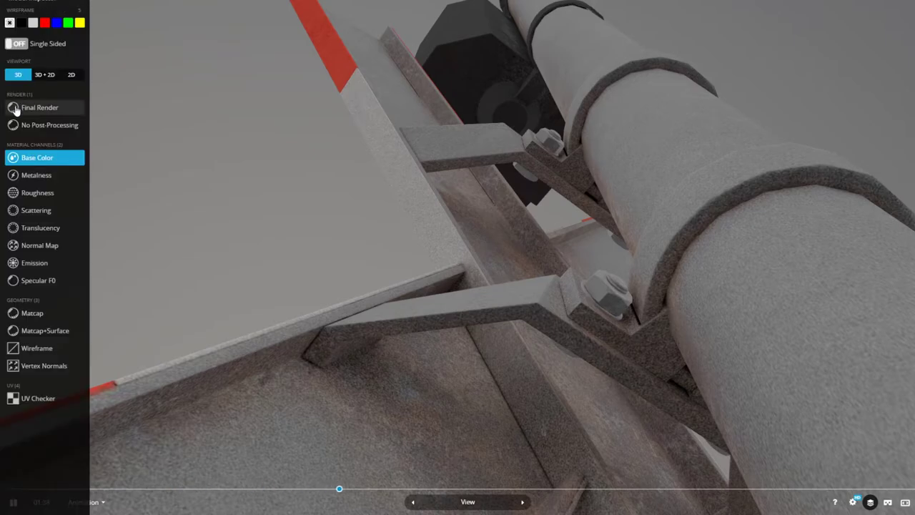
Return to Final Render, orbit to a new angle, and go back to Blender.
left_click(17, 109)
mouse_move(620, 134)
left_mouse_down()
mouse_move(472, 139)
mouse_move(494, 160)
mouse_move(488, 196)
mouse_move(695, 198)
mouse_move(616, 198)
mouse_move(545, 220)
mouse_move(650, 202)
mouse_move(620, 219)
mouse_move(640, 204)
left_mouse_up()
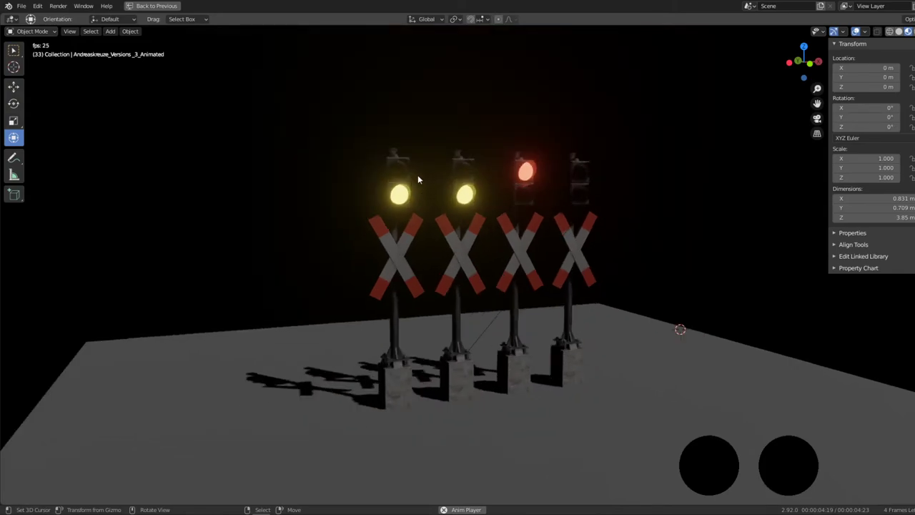
scroll(417, 164, "up", 5)
key("alt+Tab")
key("alt+Tab")
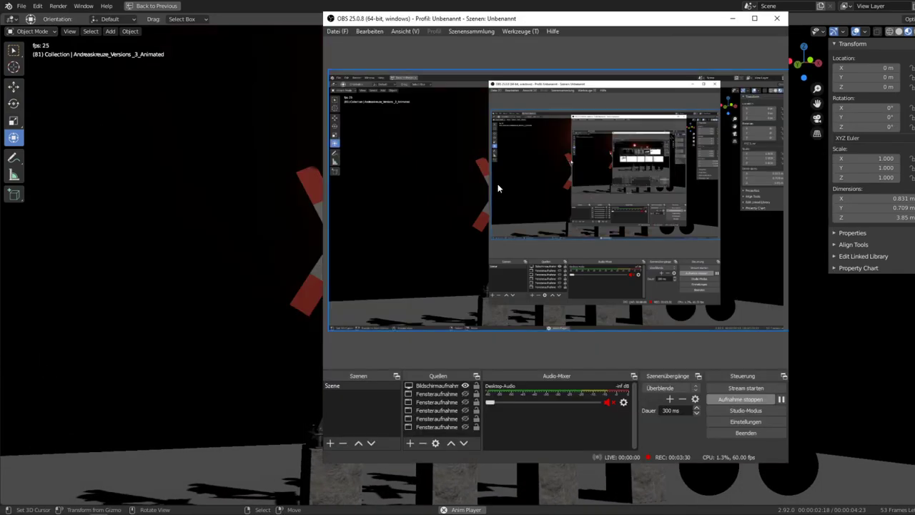